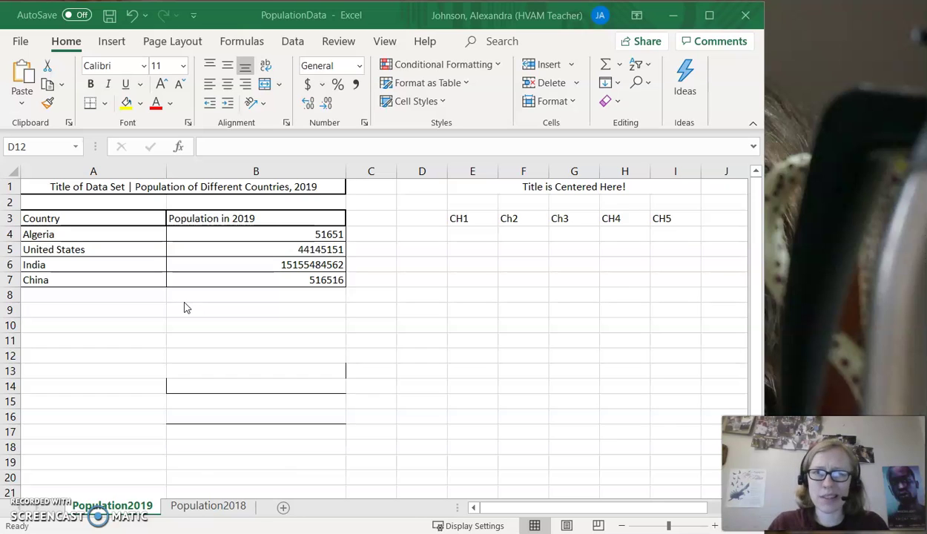
- Try a red font colour on the merged title in A1, and return it to the automatic black
click(376, 320)
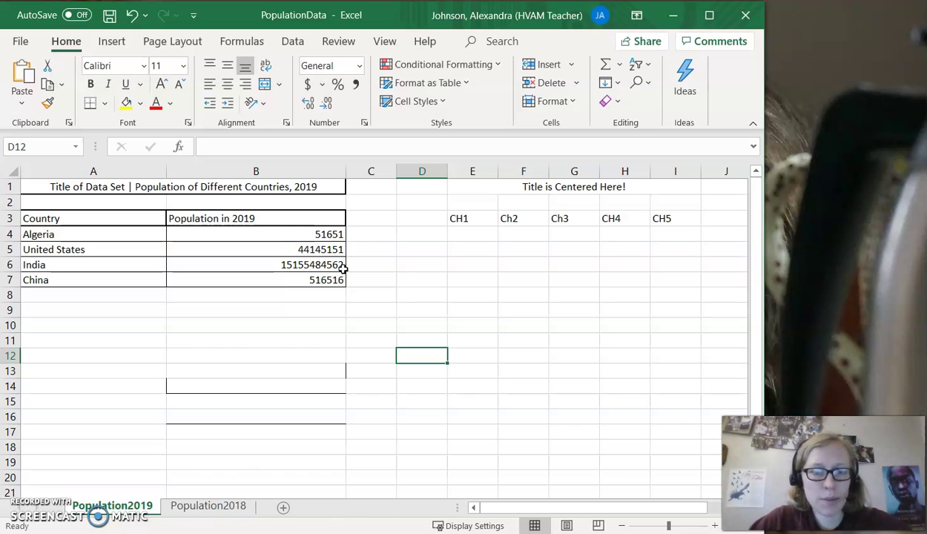
click(212, 186)
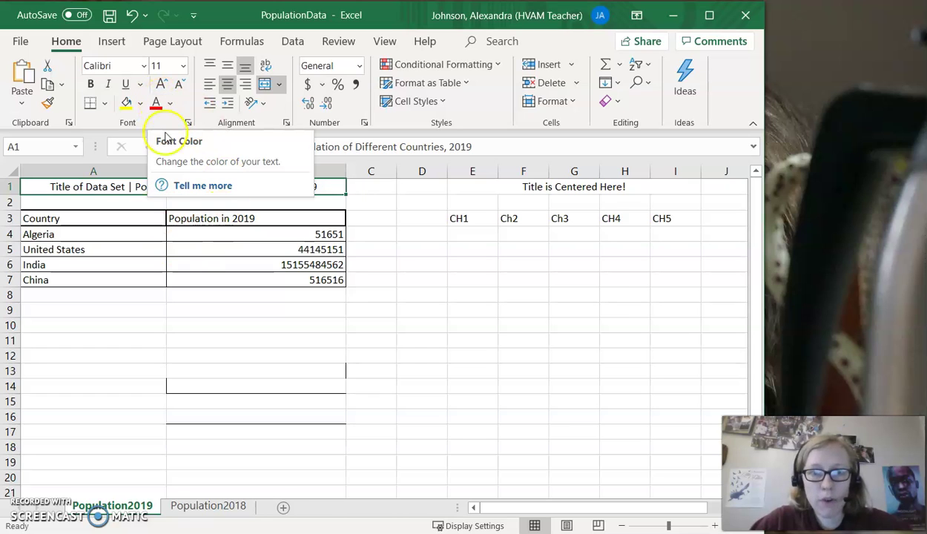
click(158, 102)
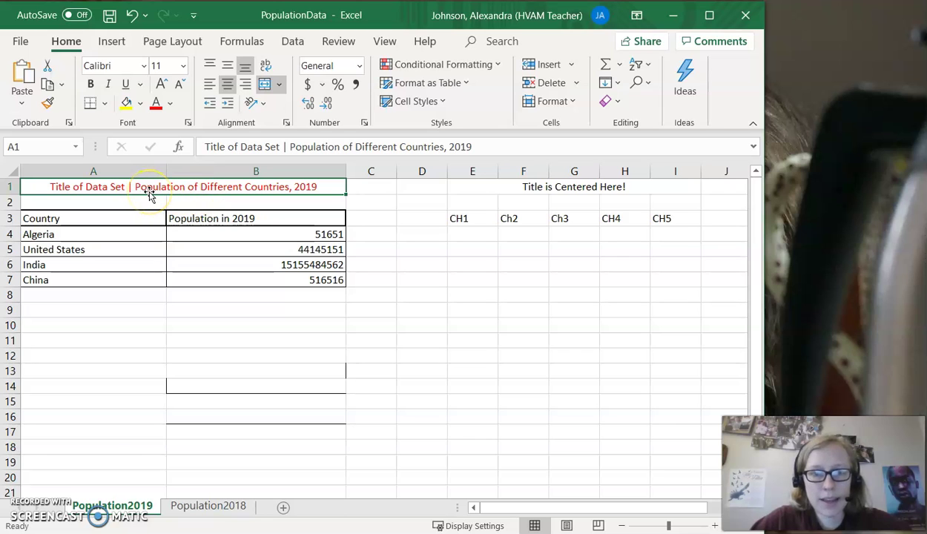
click(170, 103)
click(170, 124)
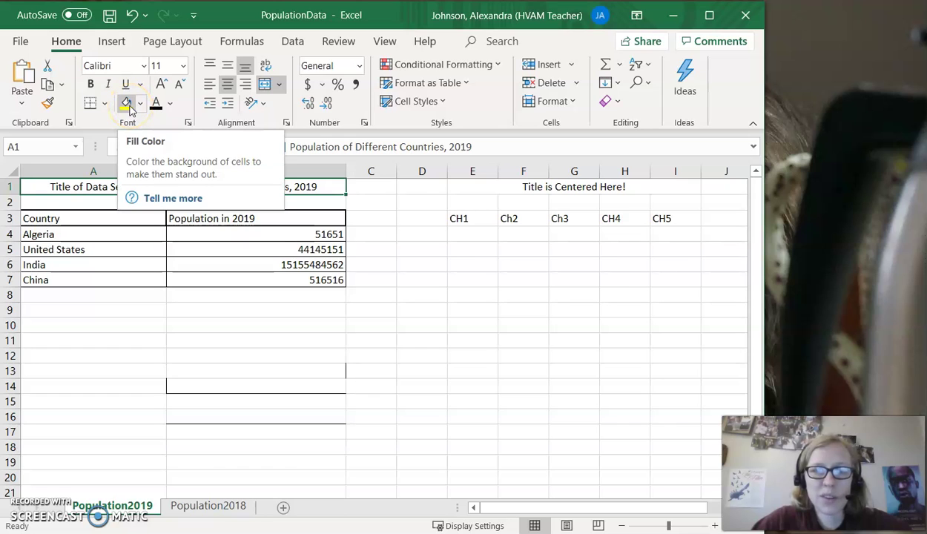
- Fill the merged title cell A1 with the standard dark red and set its font size to 20
click(141, 104)
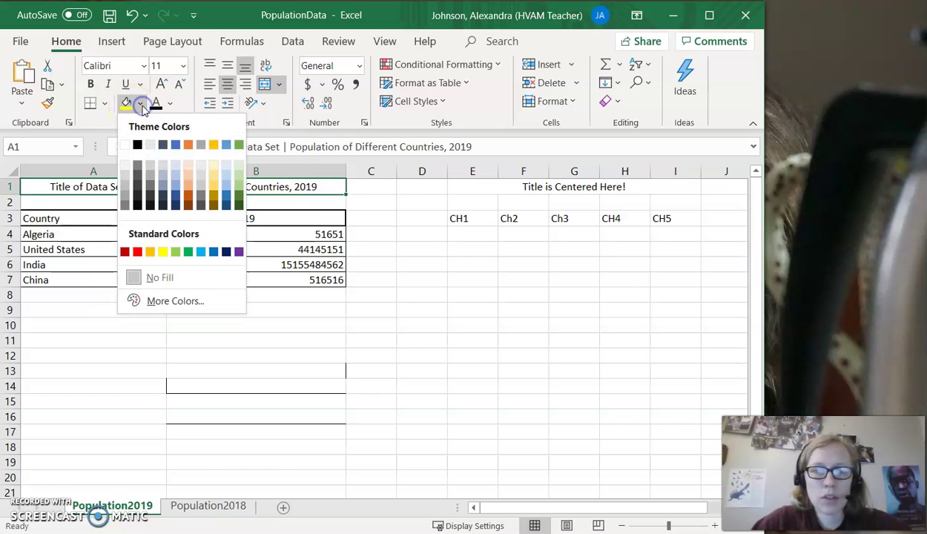
click(126, 252)
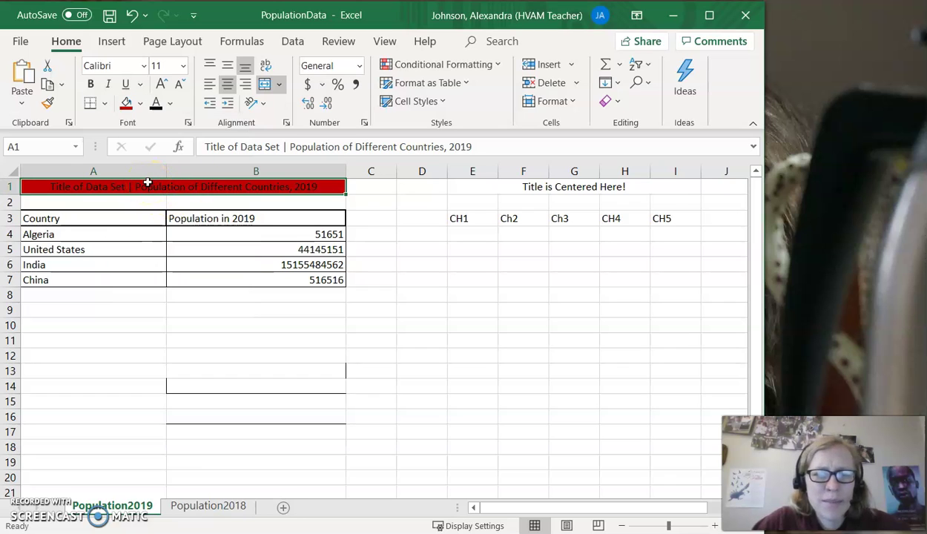
click(182, 67)
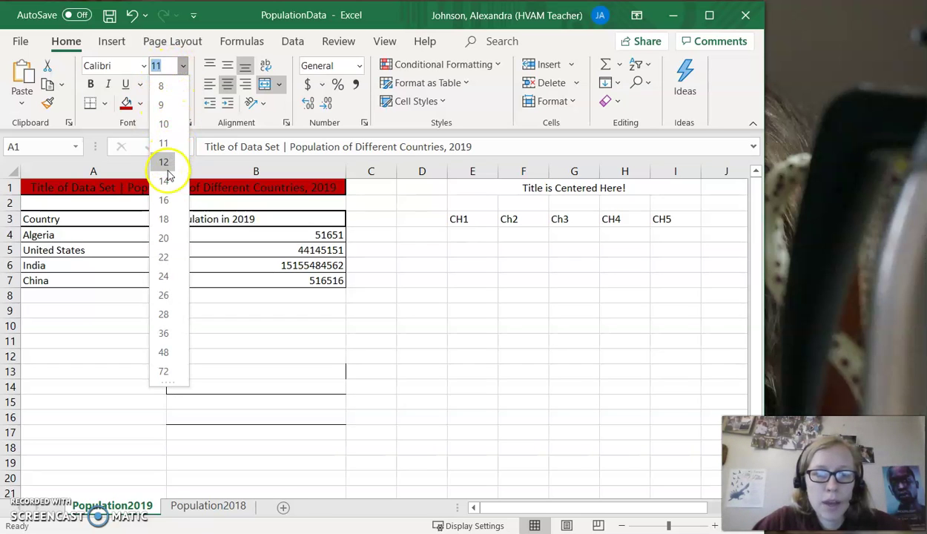
click(163, 237)
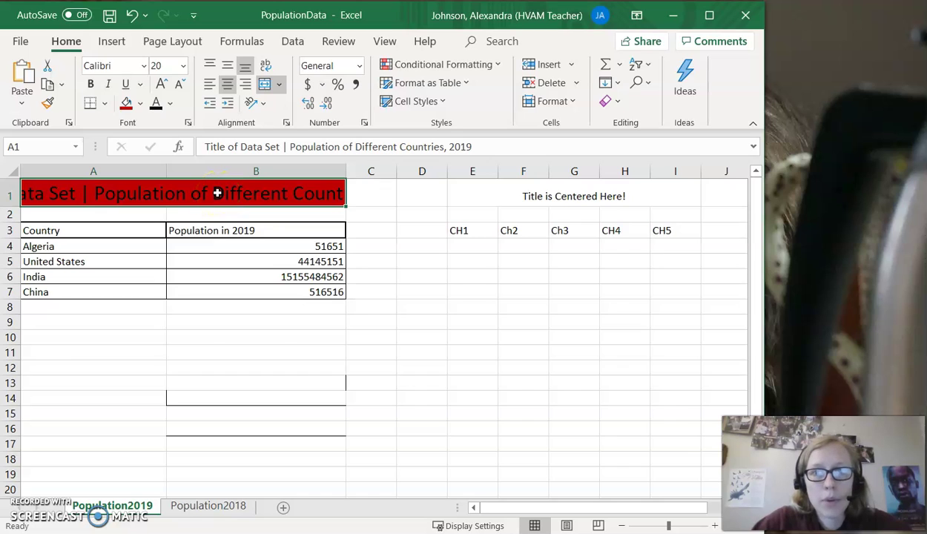
- Wrap the title text in A1 and increase the height of row 1 to fit two lines of text
click(266, 199)
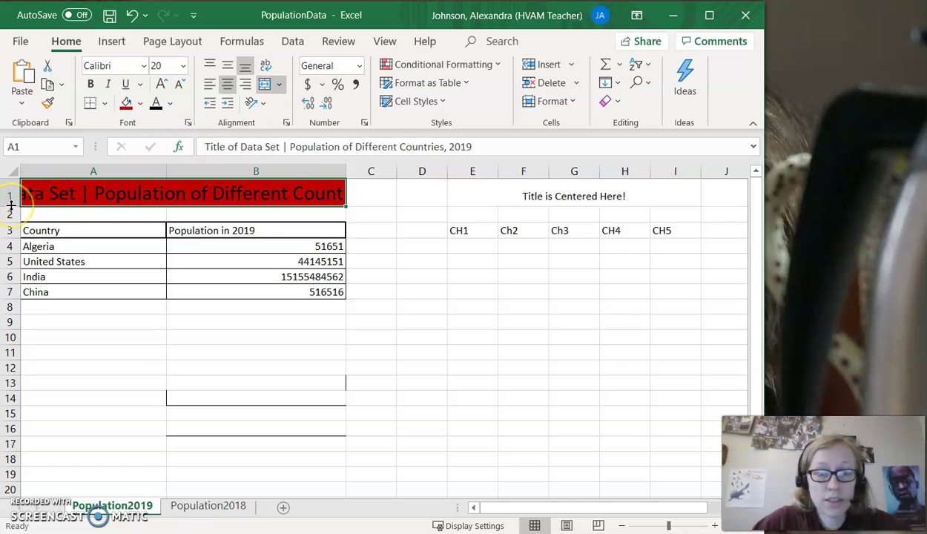
click(267, 68)
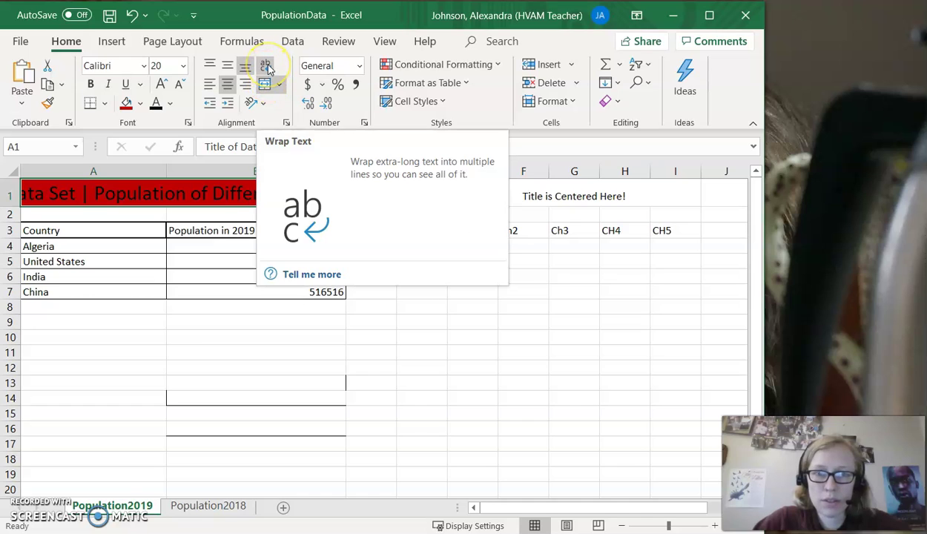
click(267, 69)
drag(8, 206, 9, 239)
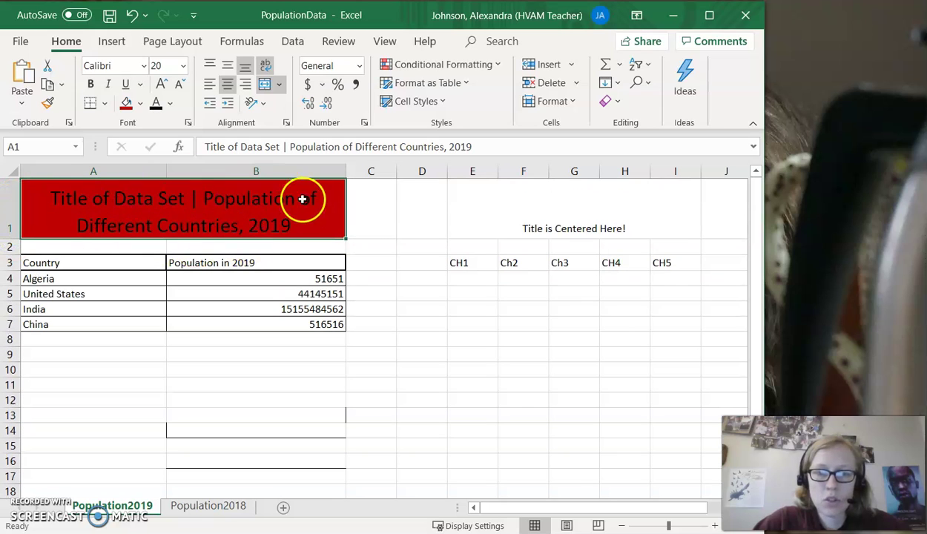
- Toggle text wrapping off and back on for the title in A1 to compare both layouts
click(266, 66)
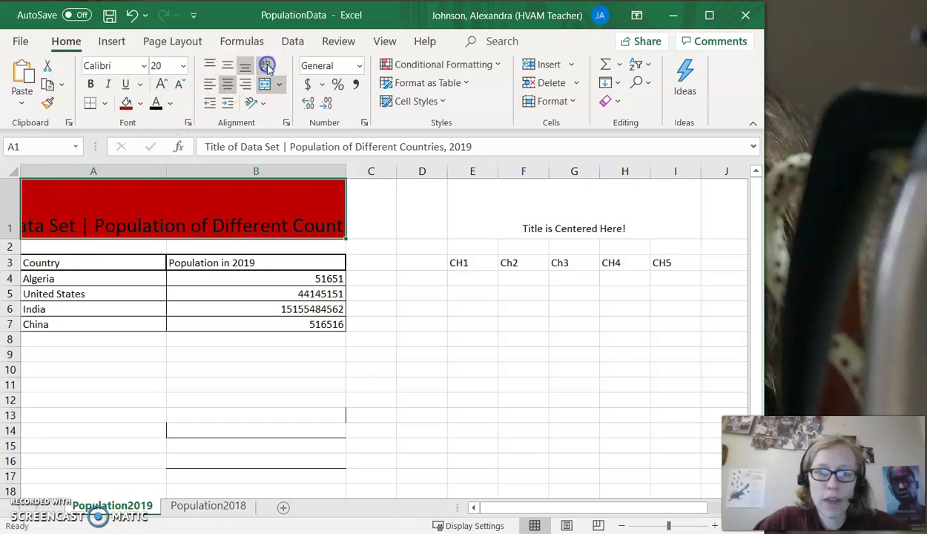
click(266, 66)
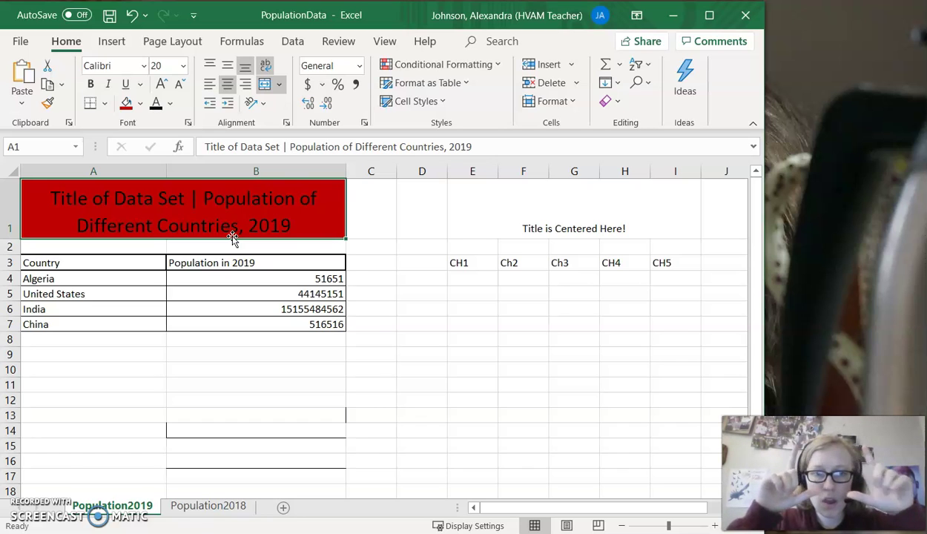
click(169, 180)
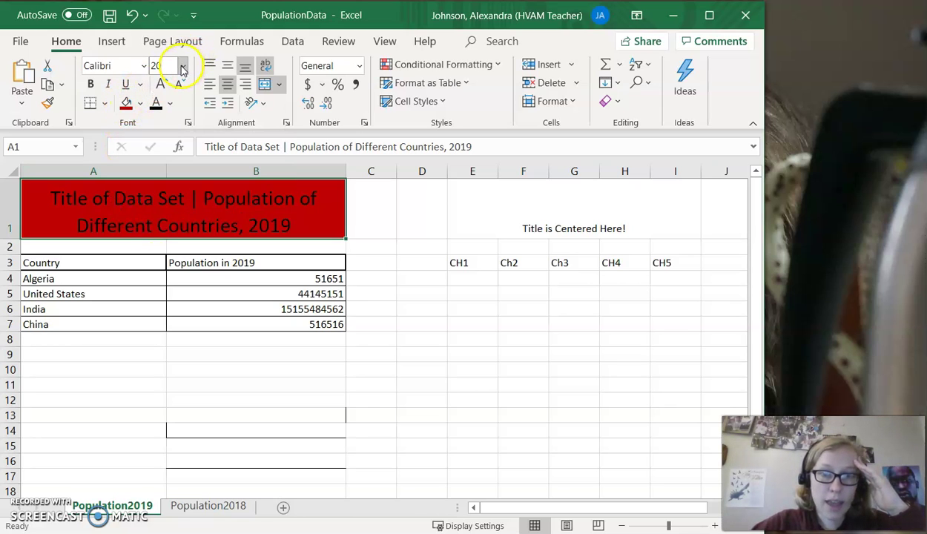
click(267, 66)
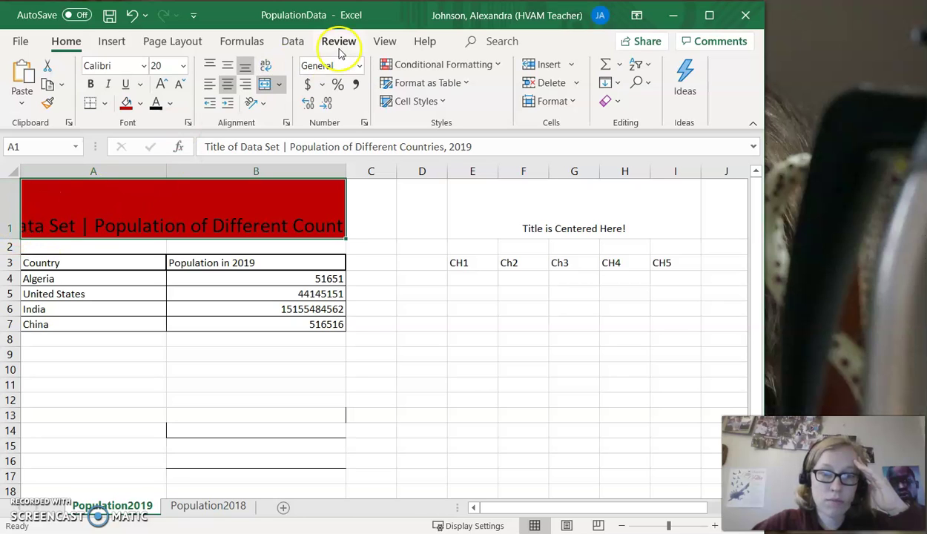
mouse_move(16, 239)
mouse_down()
mouse_move(14, 214)
mouse_move(15, 240)
mouse_up()
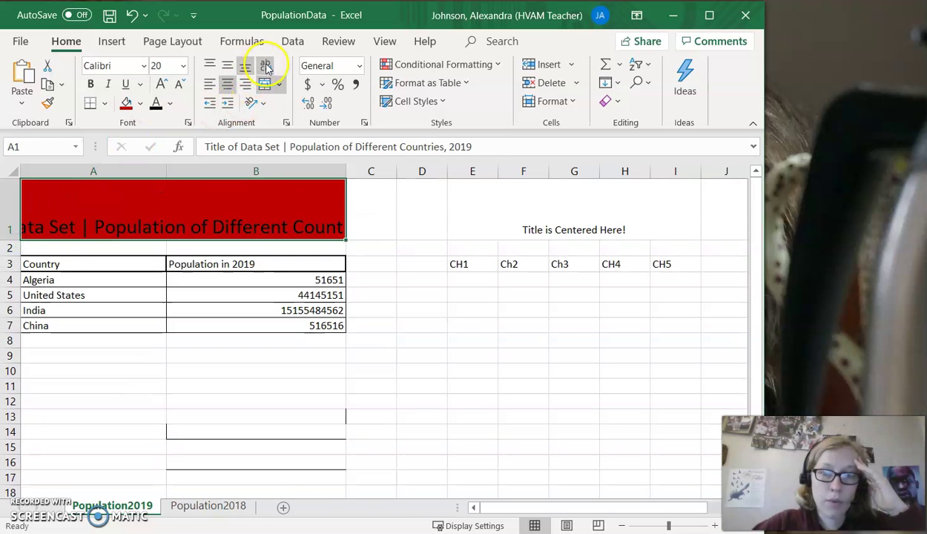
click(265, 66)
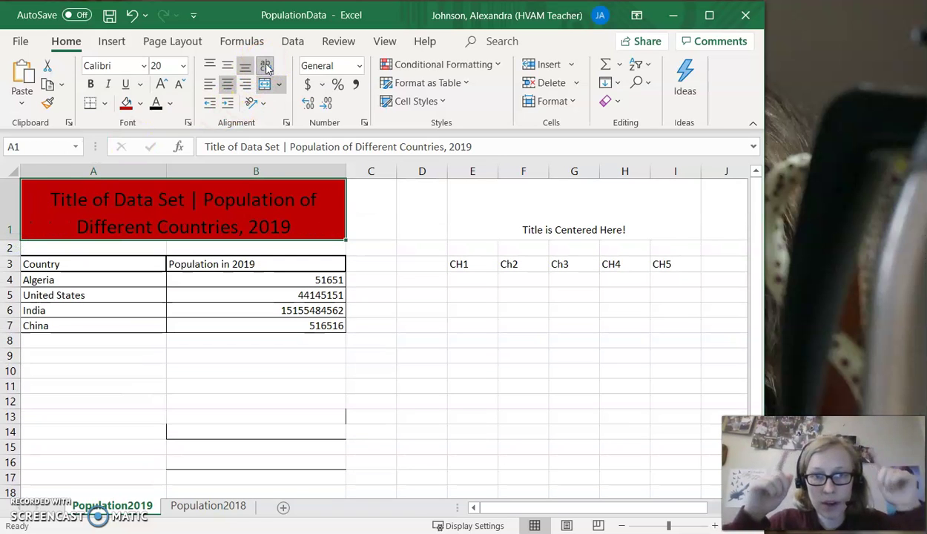
- Make the title in A1 bold and change its font colour to white
click(90, 85)
click(161, 186)
click(170, 106)
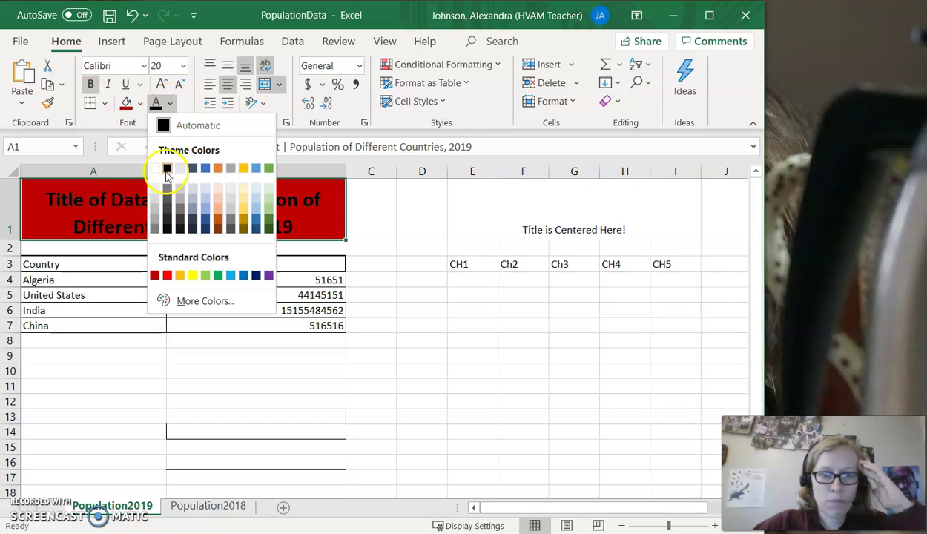
click(156, 169)
click(285, 234)
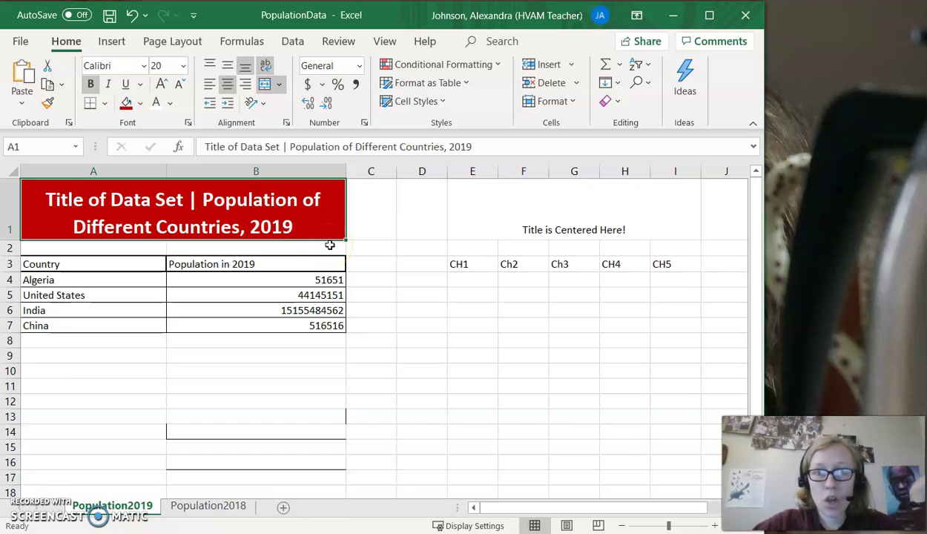
click(271, 209)
click(295, 211)
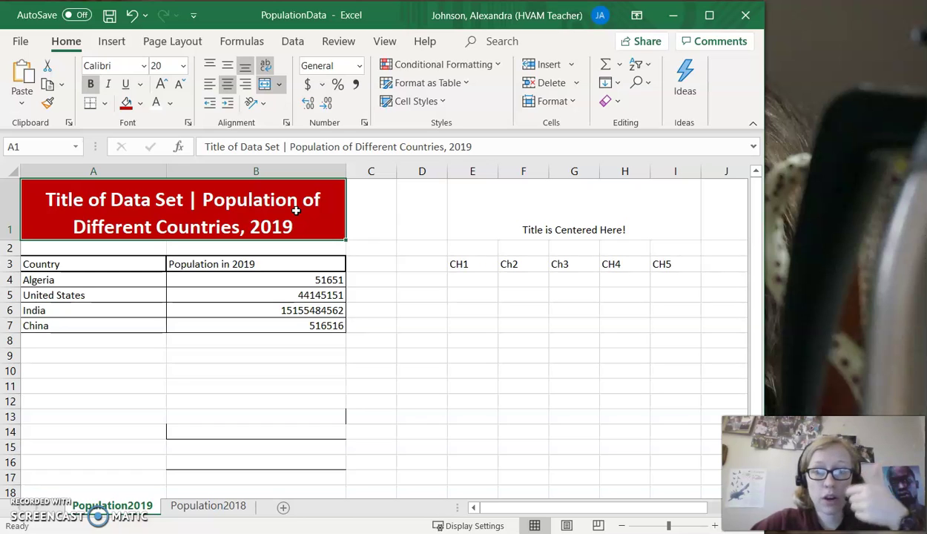
- Try italic and underline on the title in A1, removing each one again
click(106, 87)
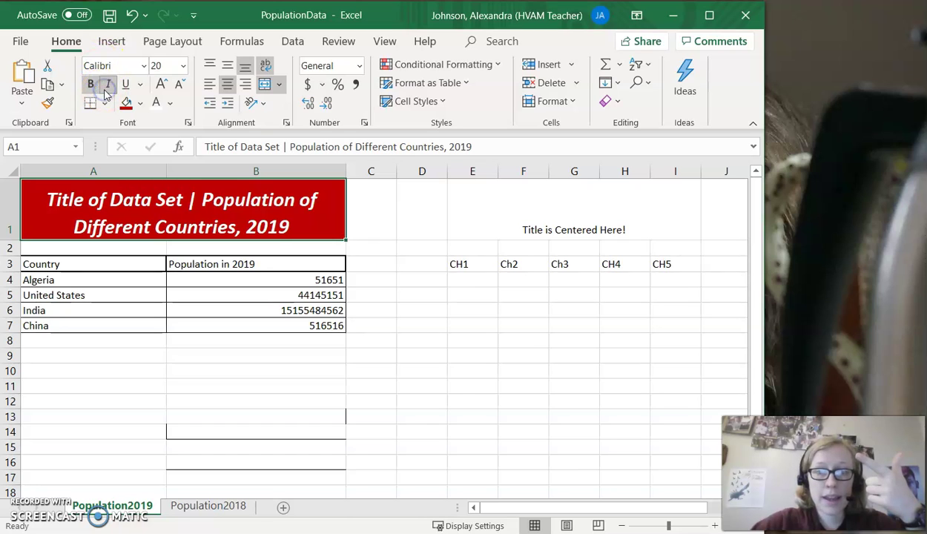
click(107, 86)
click(126, 85)
click(127, 86)
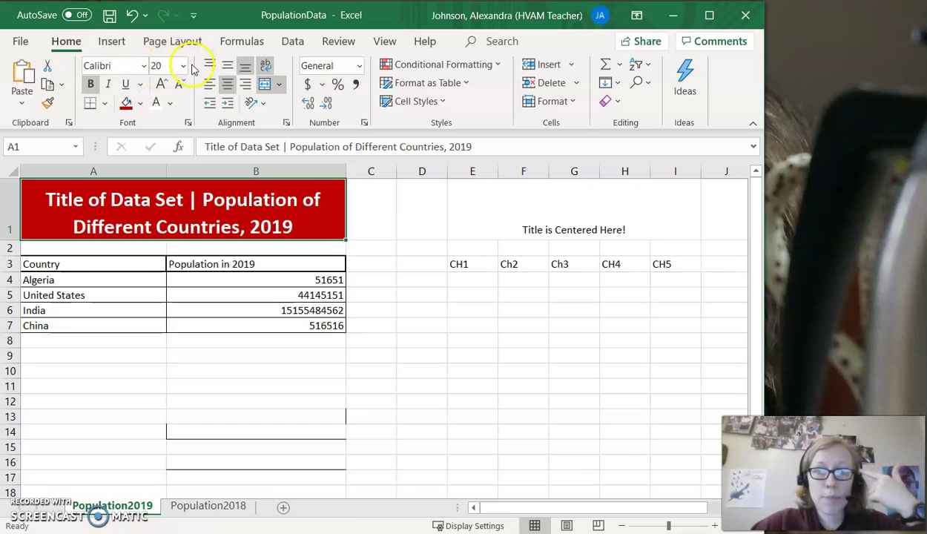
- Try right and left alignment on the title in A1, and return it to centered
click(247, 84)
click(210, 84)
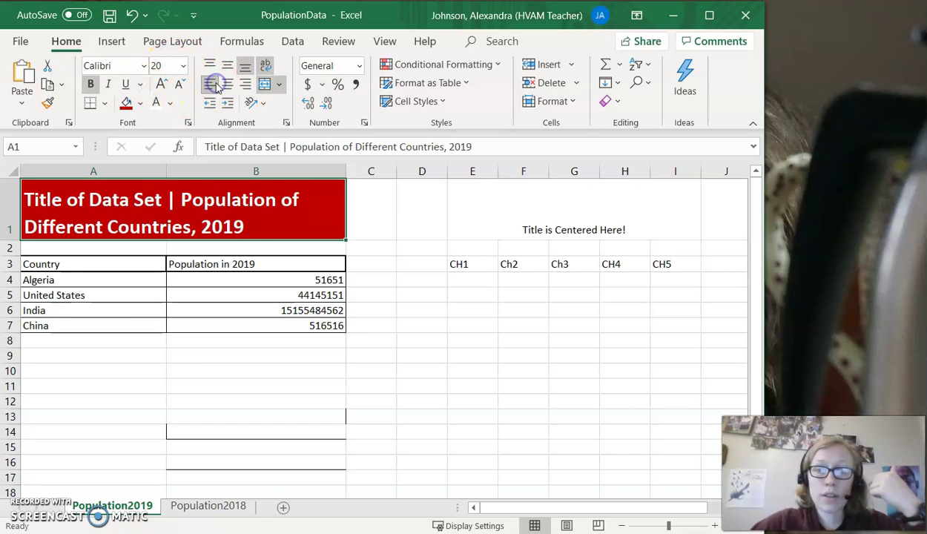
click(229, 85)
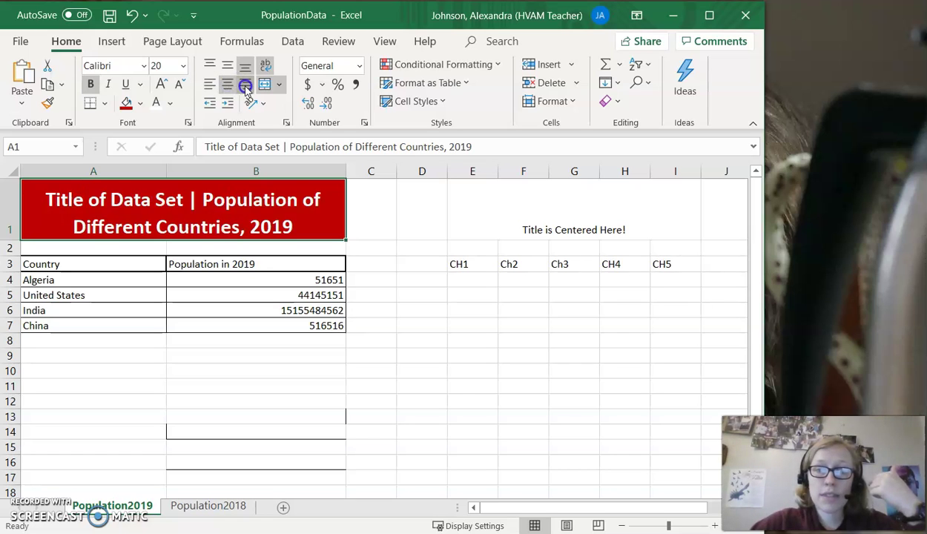
click(246, 84)
click(211, 87)
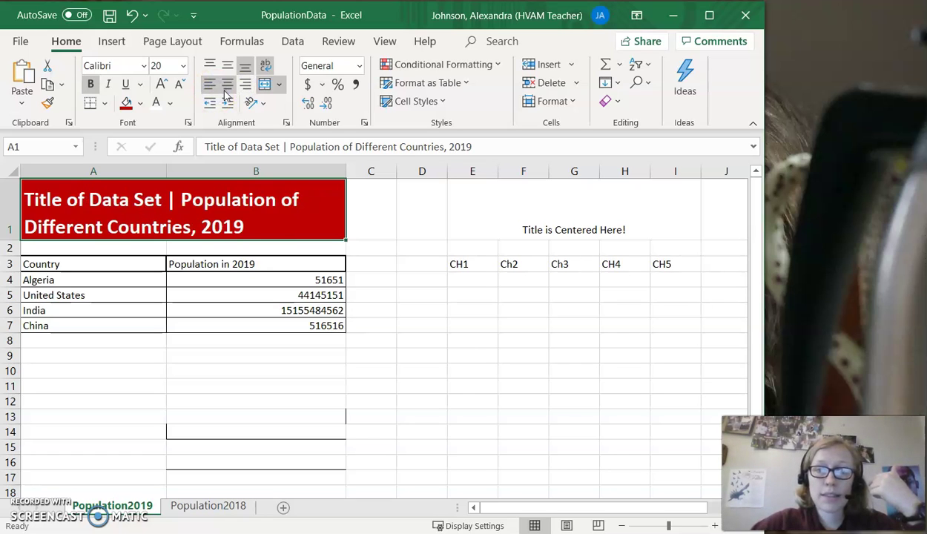
click(226, 88)
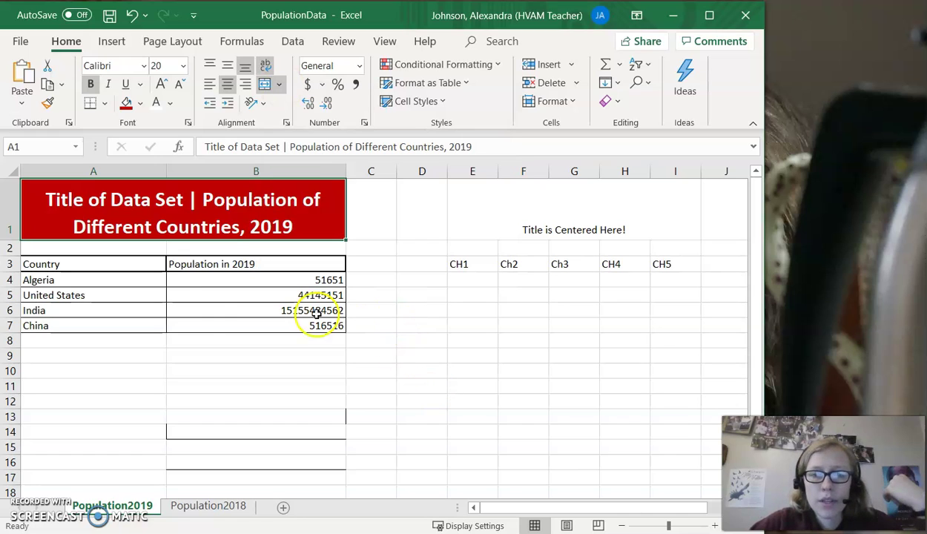
- Make the column headers Country and Population in 2019 in A3:B3 bold
drag(124, 267, 202, 267)
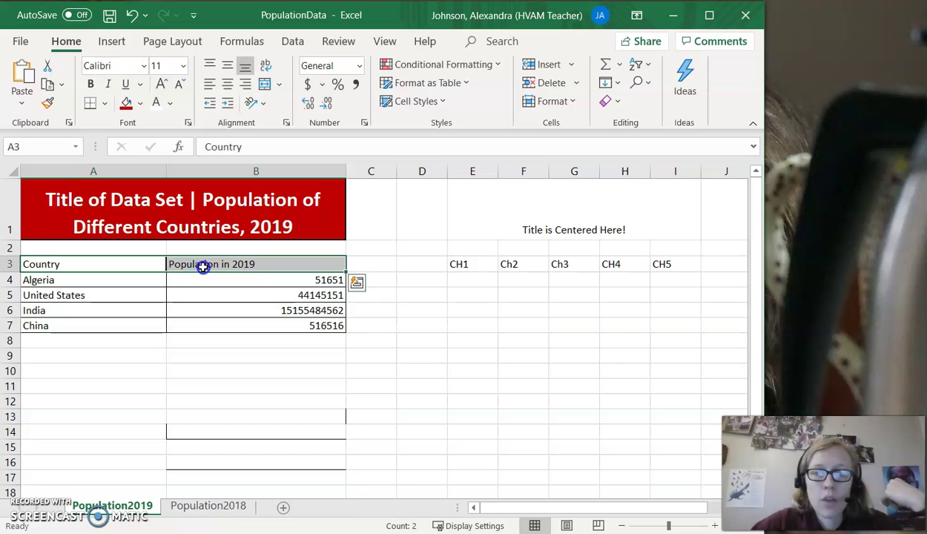
click(91, 84)
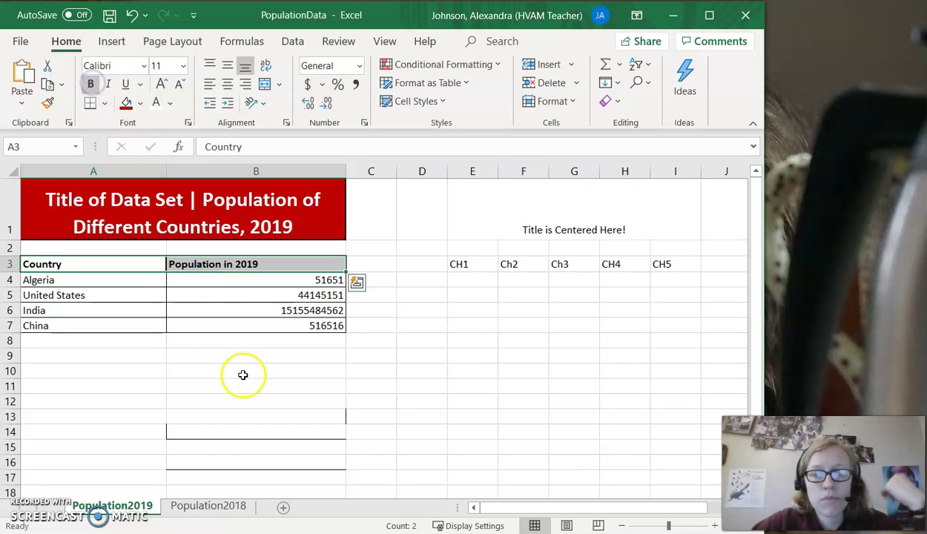
click(89, 283)
click(78, 264)
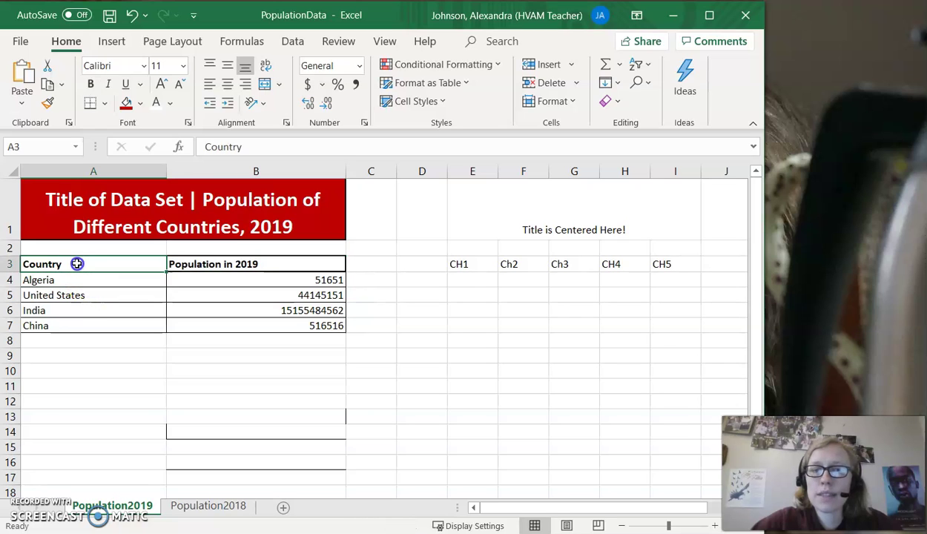
drag(79, 286, 88, 324)
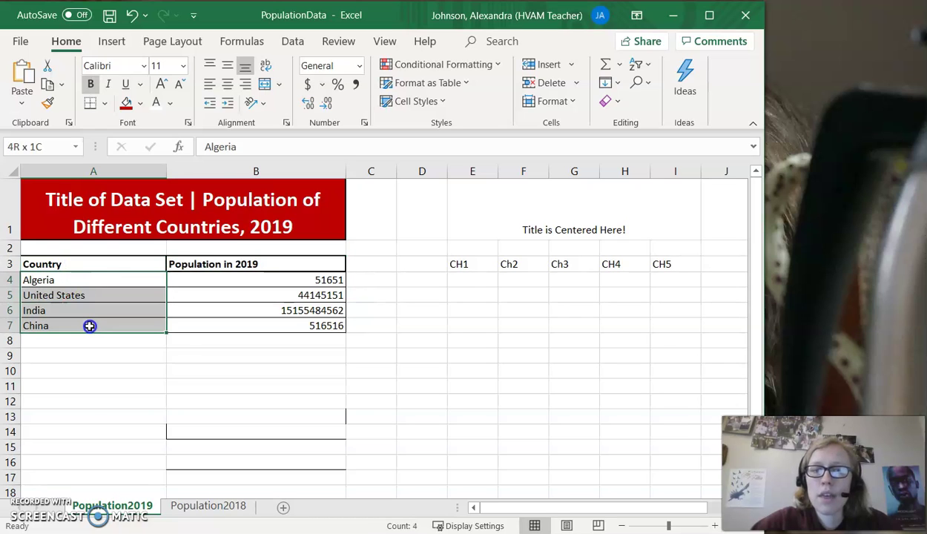
click(77, 260)
- Remove the bold from the headers in A3:B3 and reapply it to compare the two looks
drag(147, 265, 176, 265)
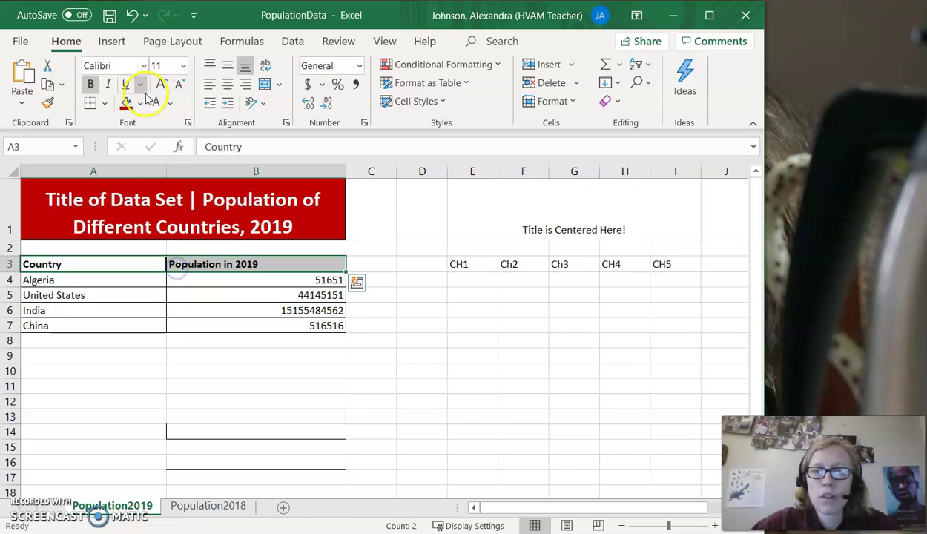
click(90, 84)
click(470, 340)
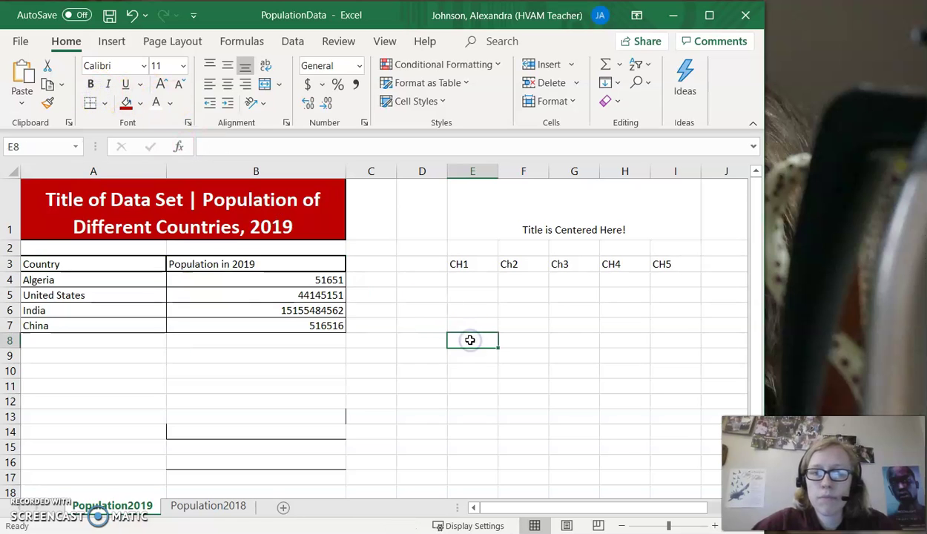
drag(112, 263, 201, 265)
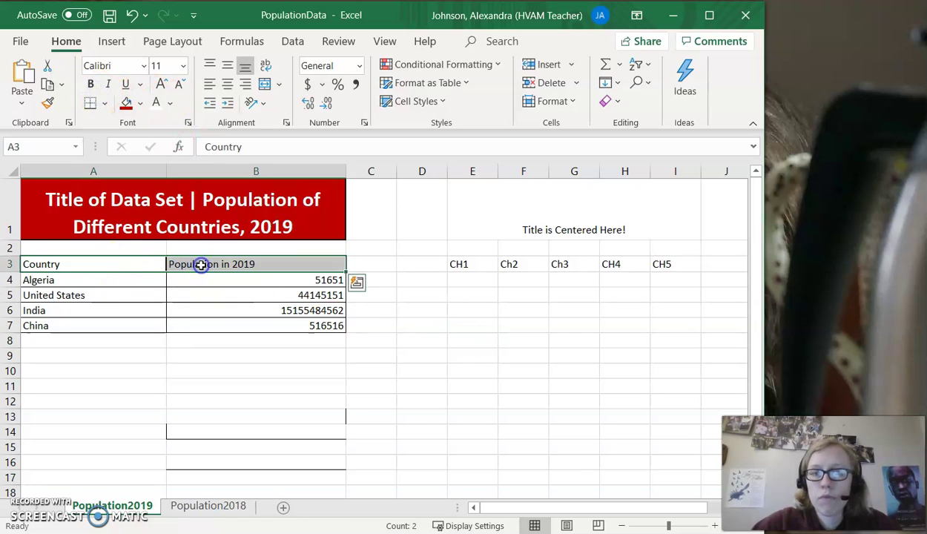
click(90, 84)
click(429, 331)
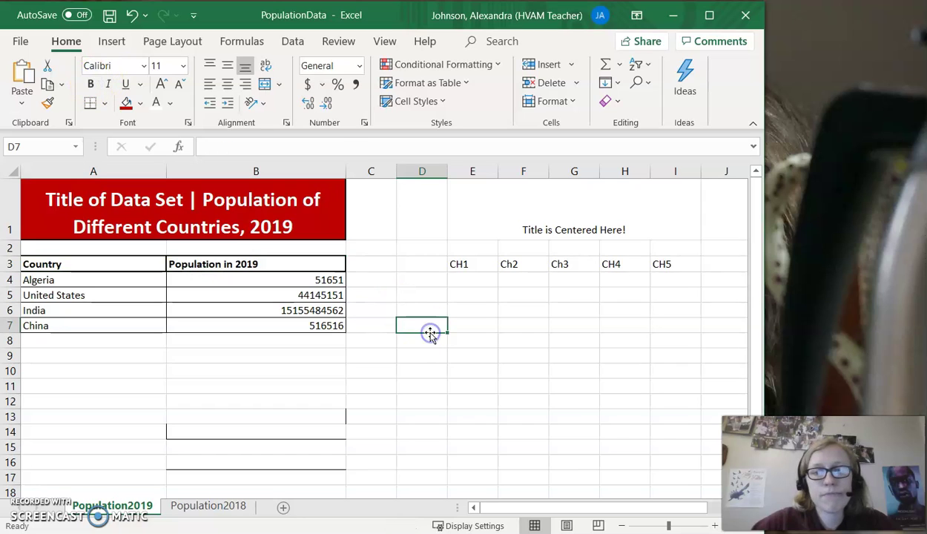